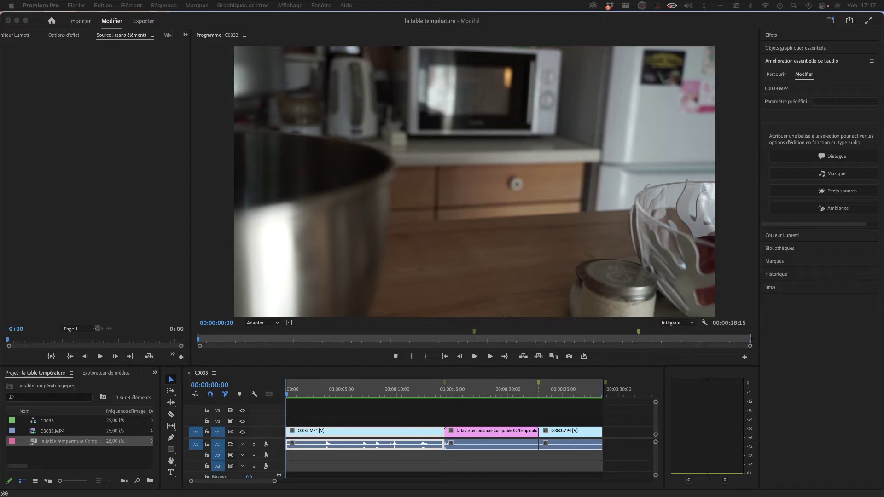
Play the C0033 sequence in full and return the playhead to 00:00:14:09, where the pink linked composition clip begins.
{"action": "left_click", "coordinate": [474, 359]}
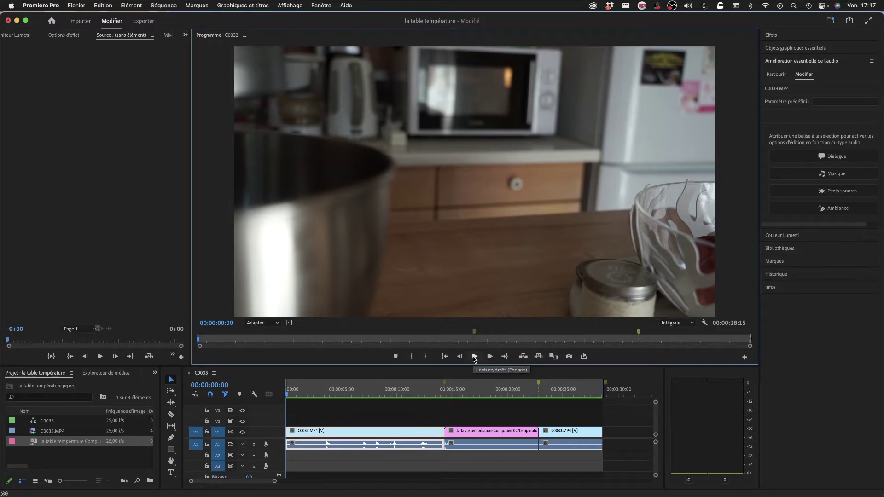
{"action": "left_click", "coordinate": [474, 357]}
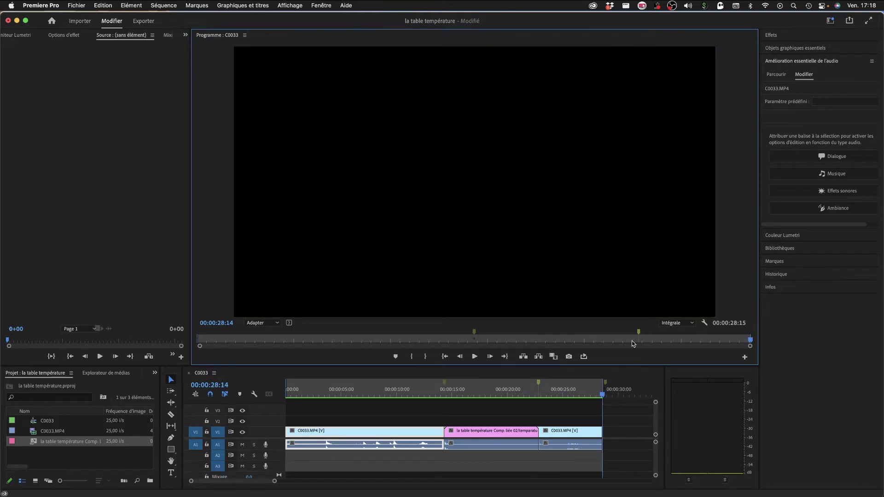
{"action": "left_click_drag", "start_coordinate": [603, 396], "coordinate": [446, 377]}
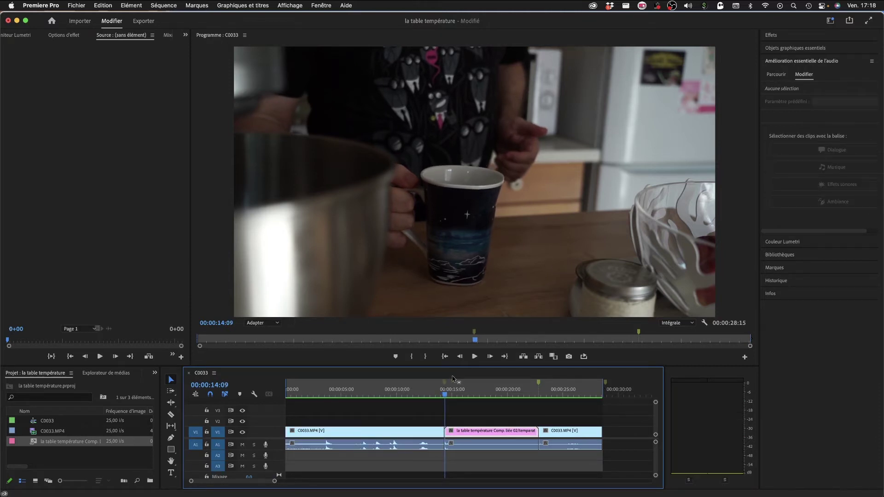
{"action": "left_click", "coordinate": [489, 356]}
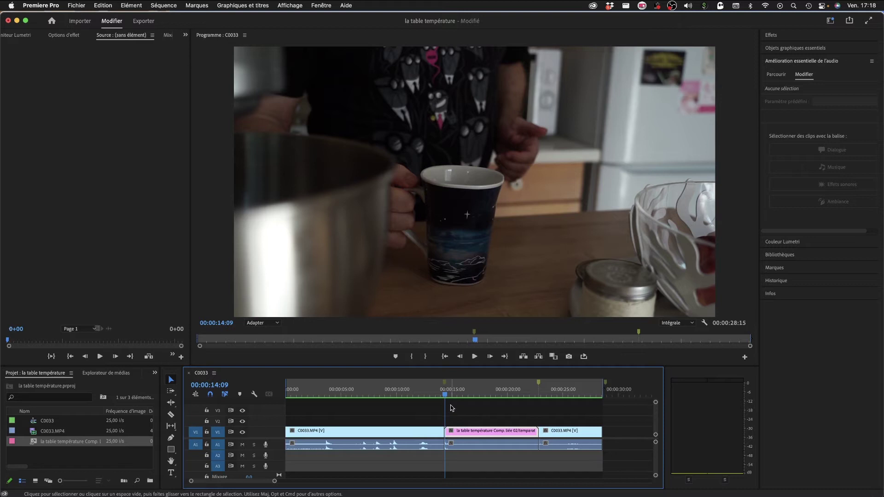
Scrub the linked composition clip to 00:00:18:18 and look up its option for replacement by an After Effects composition.
{"action": "left_click_drag", "start_coordinate": [444, 395], "coordinate": [494, 397]}
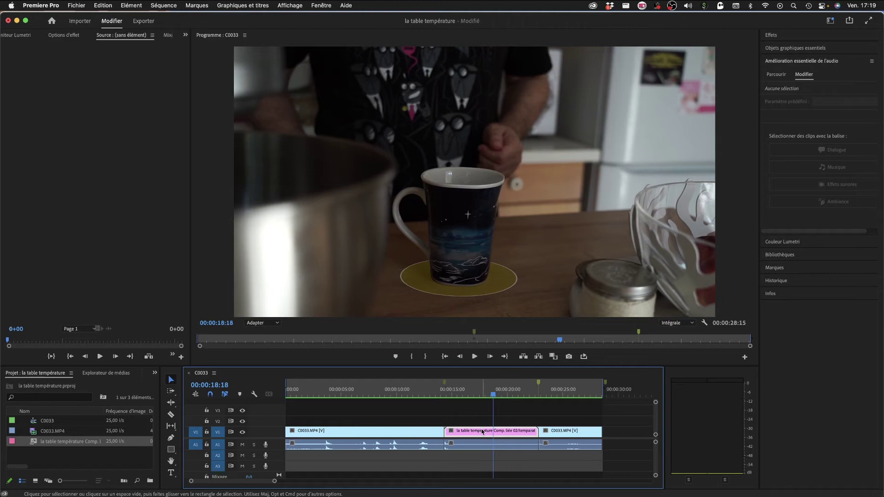
{"action": "right_click", "coordinate": [482, 432]}
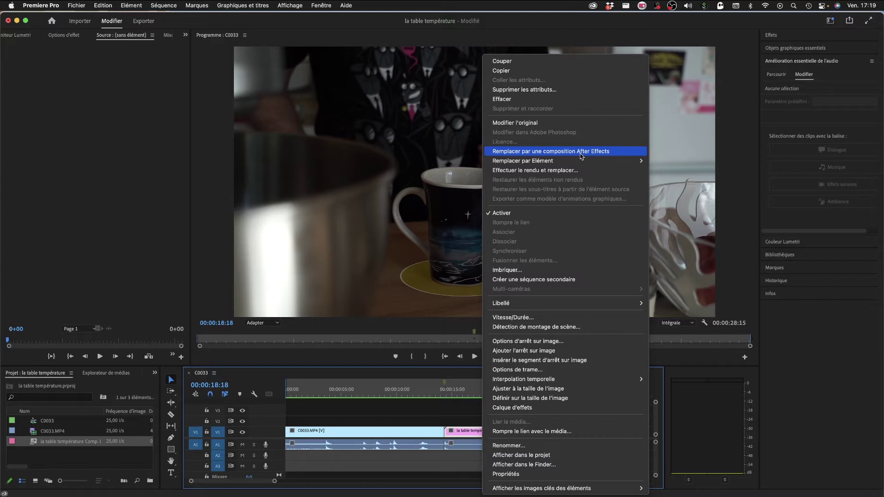
{"action": "left_click", "coordinate": [793, 379]}
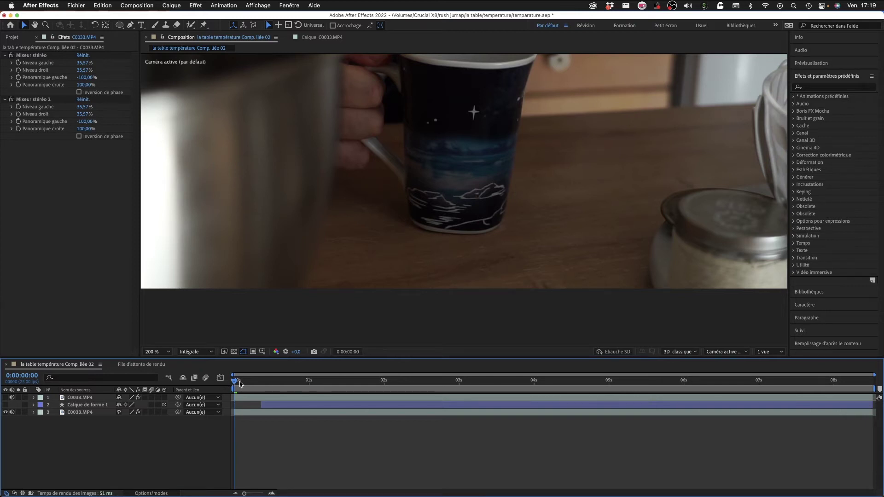
Switch to After Effects, display the linked composition at 100 % with the frame centred, and preview it.
{"action": "key", "text": "space"}
{"action": "left_click", "coordinate": [163, 353]}
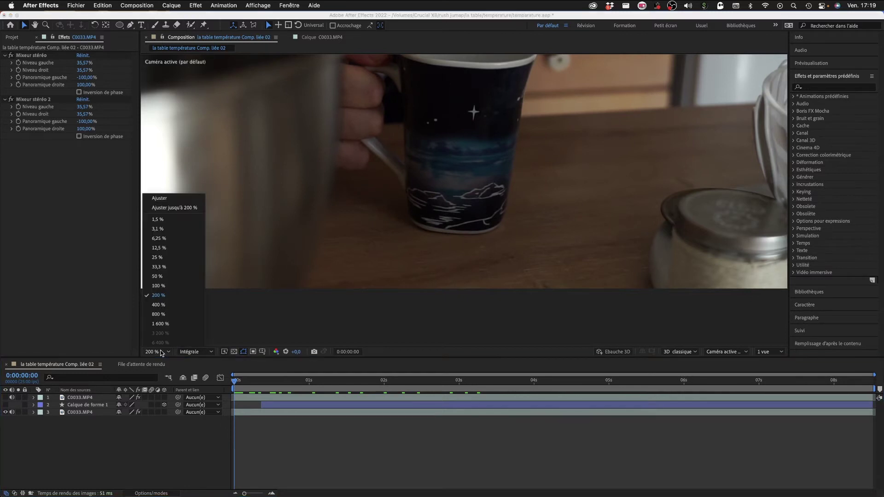
{"action": "left_click", "coordinate": [159, 286]}
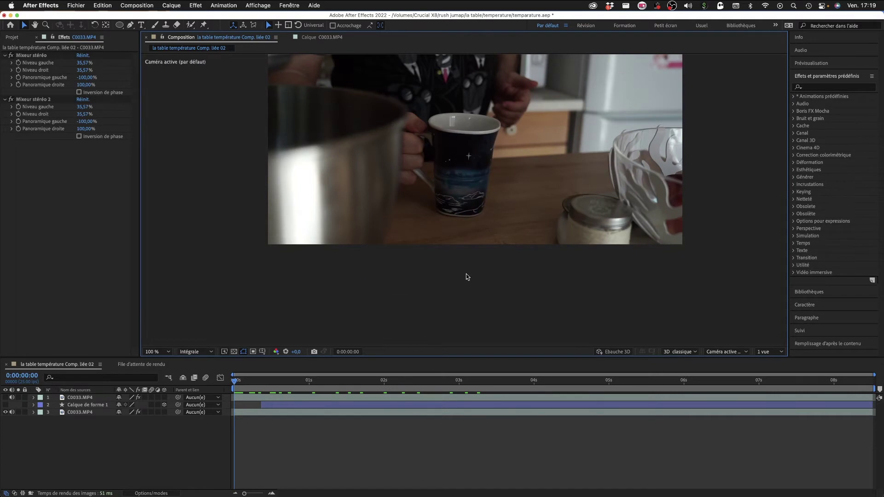
{"action": "key", "text": "h"}
{"action": "left_click_drag", "start_coordinate": [565, 193], "coordinate": [579, 265]}
{"action": "key", "text": "v"}
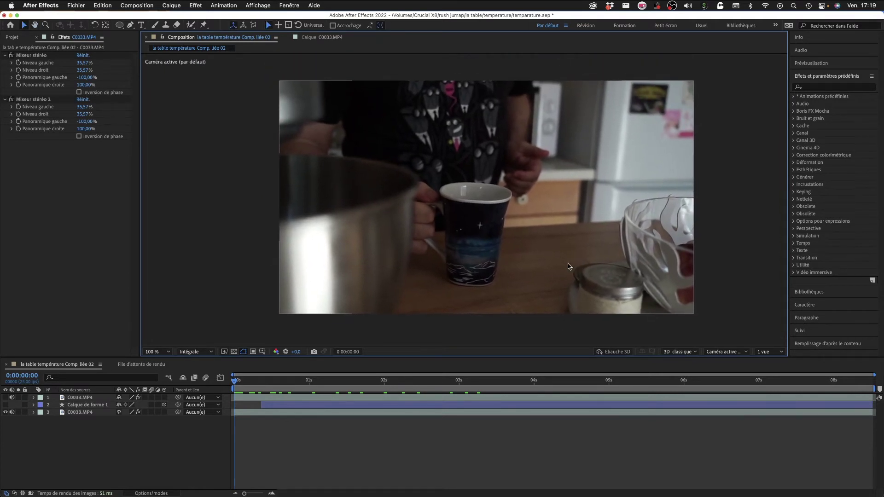
{"action": "key", "text": "space"}
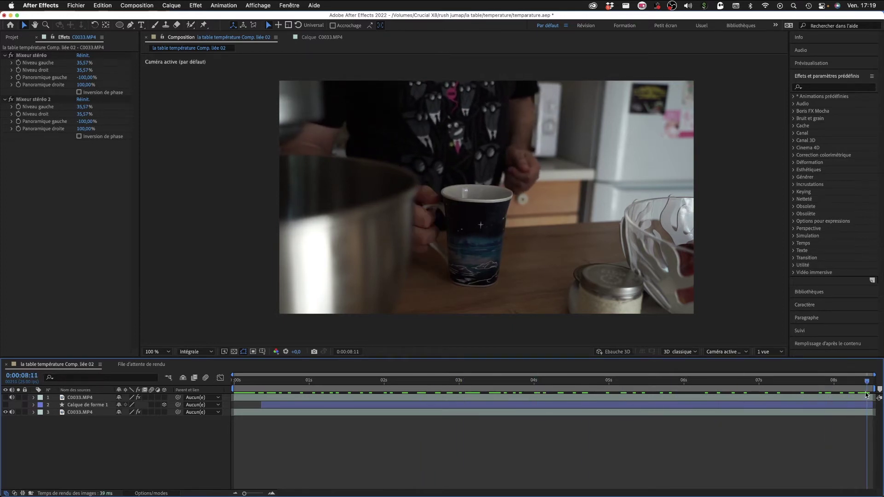
{"action": "key", "text": "space"}
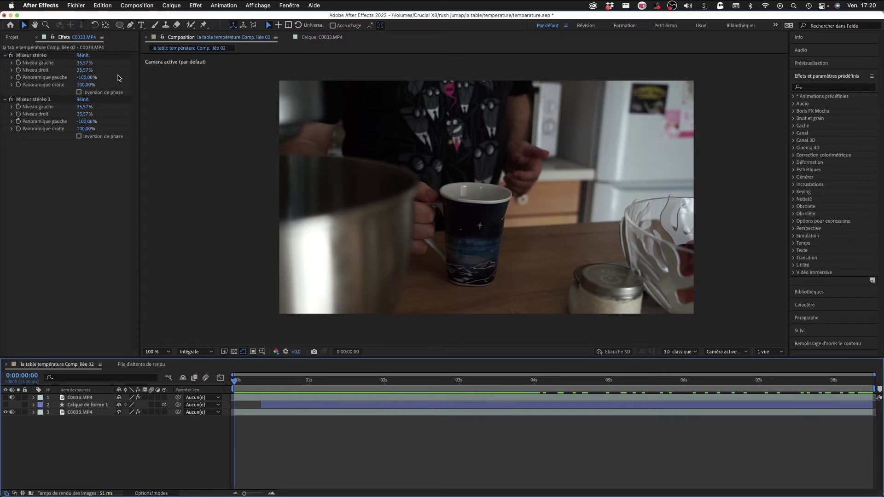
Activate the Ellipse tool, make the Calque de forme 1 layer visible and expand its properties.
{"action": "left_click", "coordinate": [120, 25]}
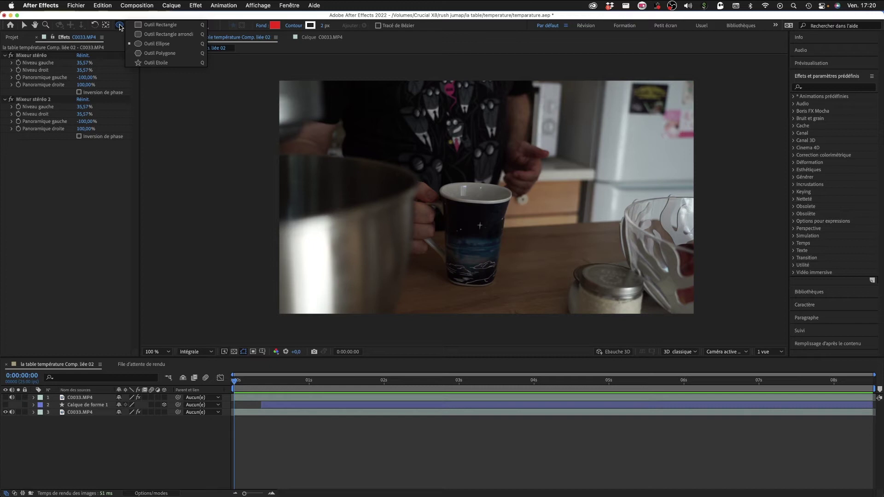
{"action": "left_click", "coordinate": [120, 26]}
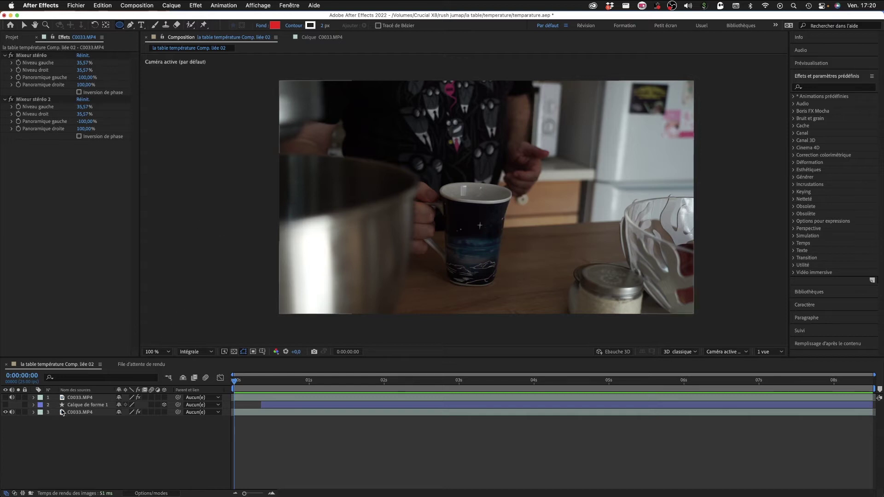
{"action": "left_click", "coordinate": [5, 405]}
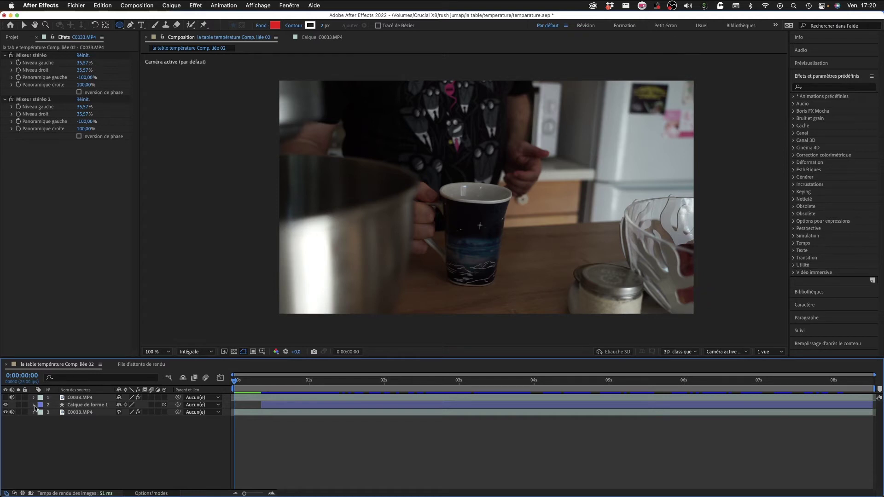
{"action": "left_click", "coordinate": [33, 405]}
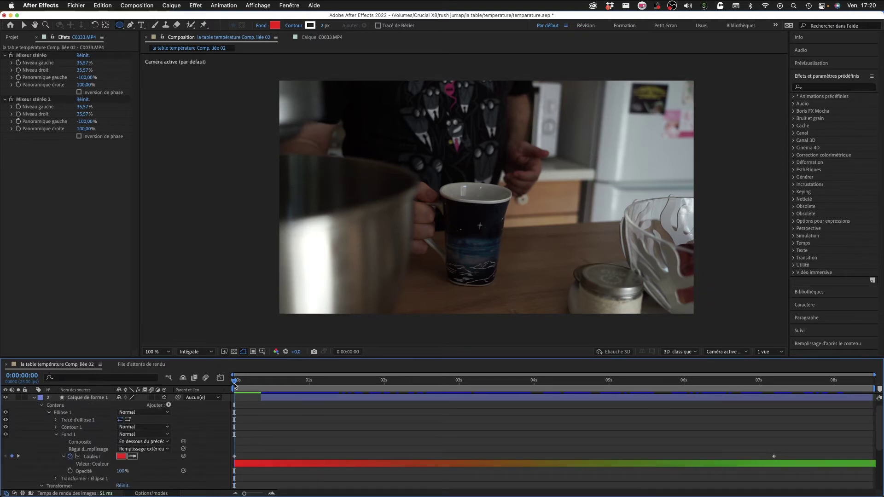
Preview the ellipse's fill colour animation between its keyframes at 0:00 and 7:05, and return to the start.
{"action": "left_click_drag", "start_coordinate": [234, 385], "coordinate": [752, 416]}
{"action": "key", "text": "Home"}
{"action": "key", "text": "space"}
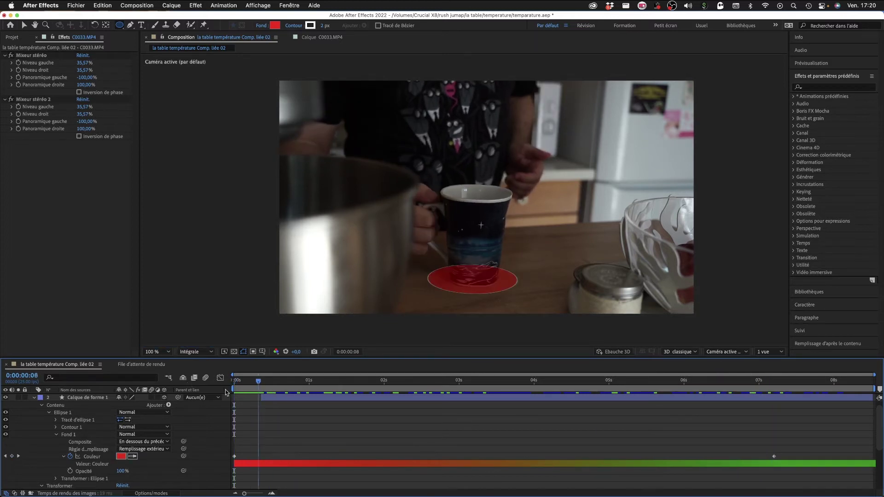
{"action": "left_click", "coordinate": [734, 406]}
{"action": "left_click_drag", "start_coordinate": [734, 405], "coordinate": [775, 403]}
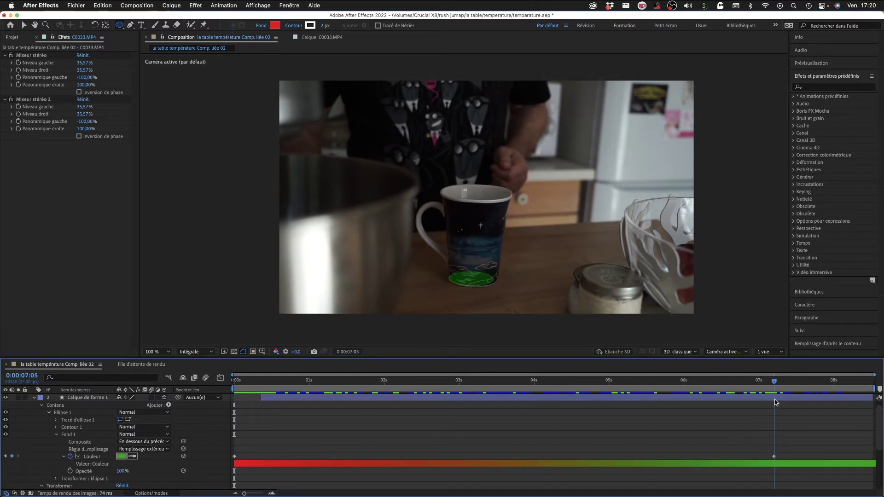
{"action": "left_click_drag", "start_coordinate": [774, 403], "coordinate": [170, 382]}
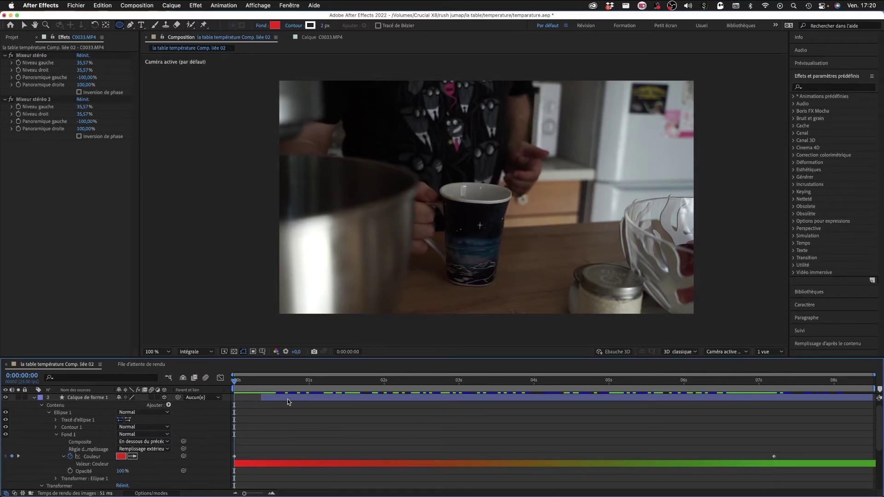
{"action": "key", "text": "space"}
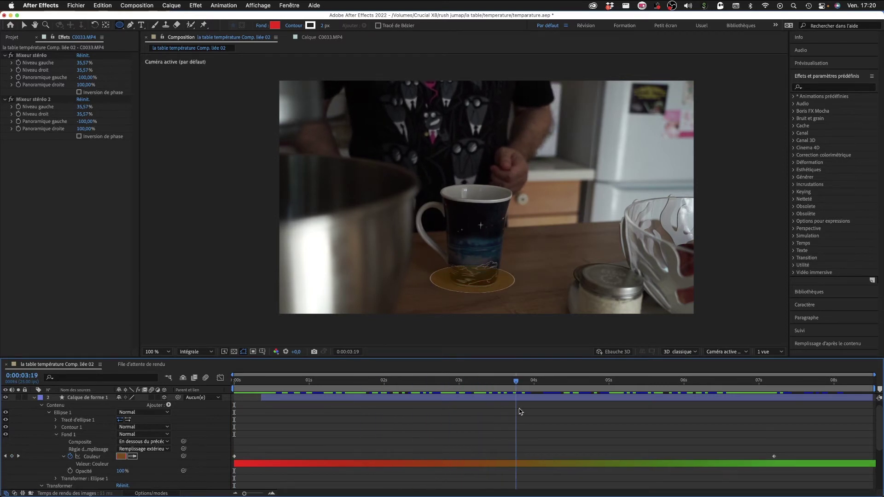
{"action": "left_click_drag", "start_coordinate": [525, 412], "coordinate": [260, 401]}
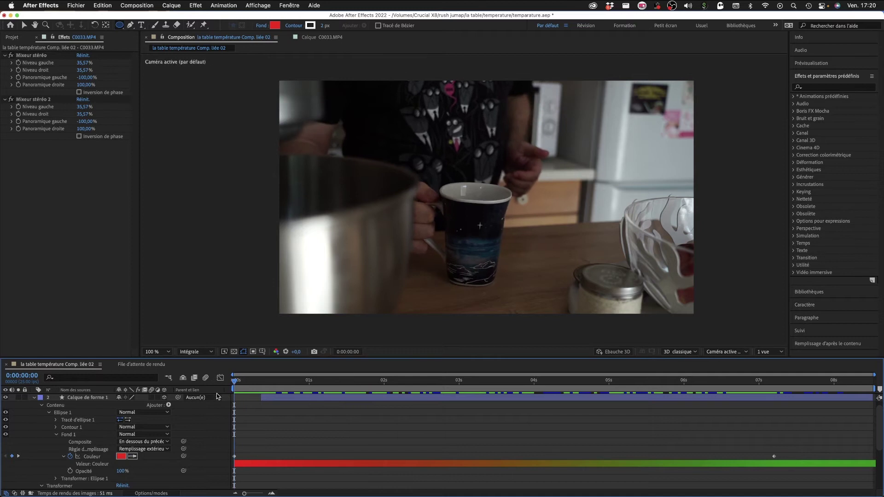
Review where the ellipse's fill colour keyframes sit in the shape layer, and collapse its contents to leave the transform properties.
{"action": "left_click", "coordinate": [55, 435]}
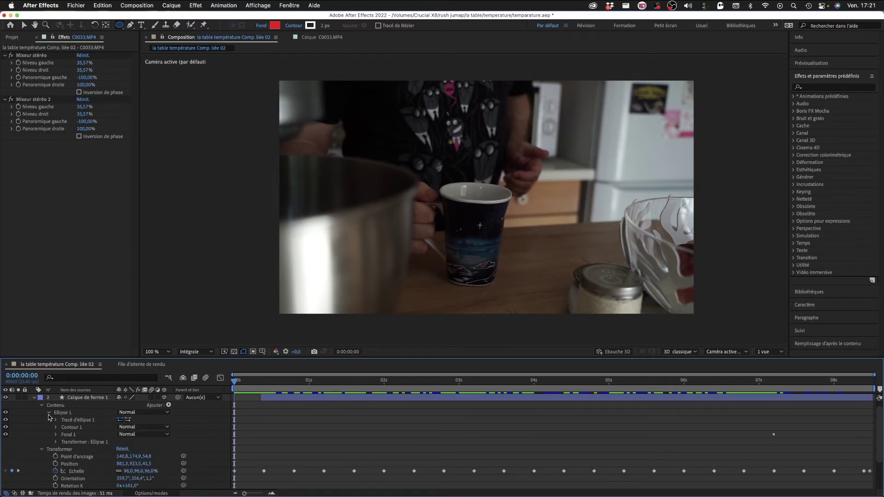
{"action": "left_click", "coordinate": [49, 413]}
{"action": "left_click", "coordinate": [41, 405]}
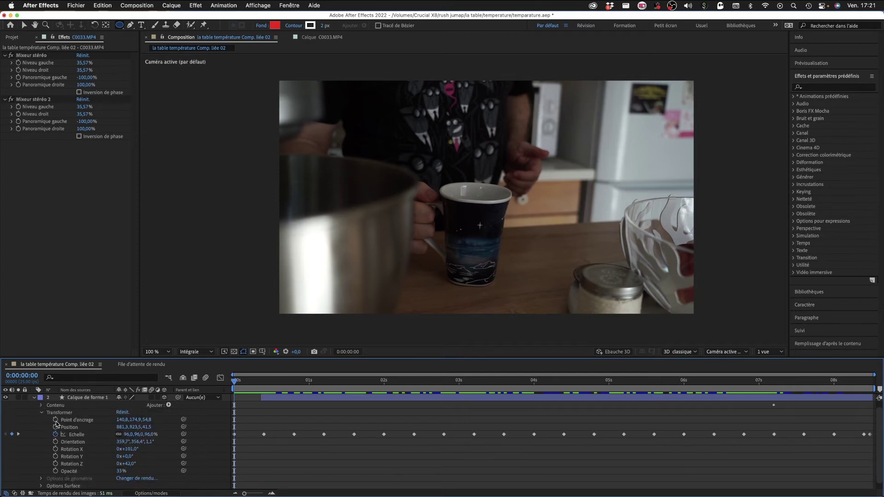
{"action": "left_click", "coordinate": [41, 405]}
{"action": "left_click", "coordinate": [47, 413]}
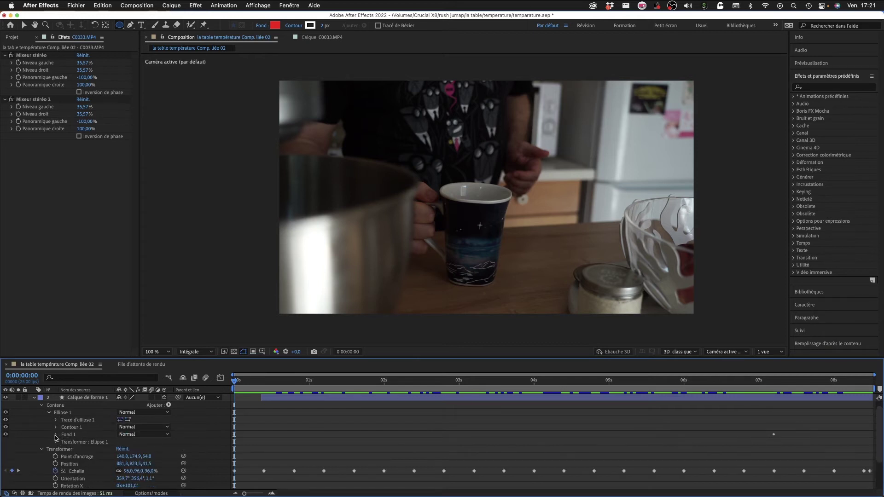
{"action": "left_click", "coordinate": [56, 435]}
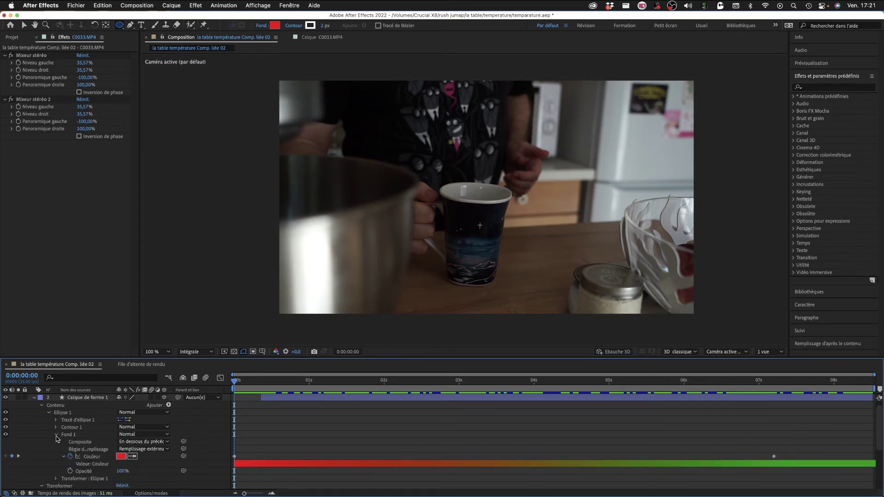
{"action": "left_click", "coordinate": [42, 406]}
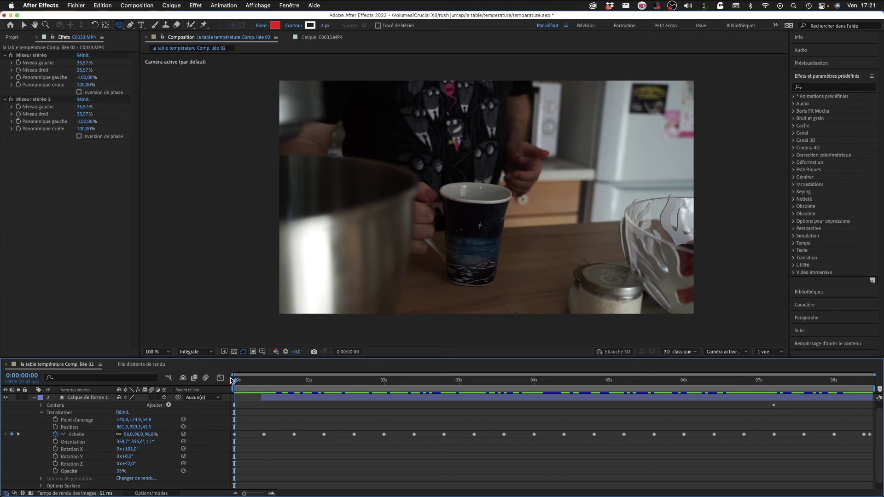
Select Calque de forme 1 and inspect the ellipse's scale keyframes at 0:10 and 0:20.
{"action": "left_click", "coordinate": [63, 415]}
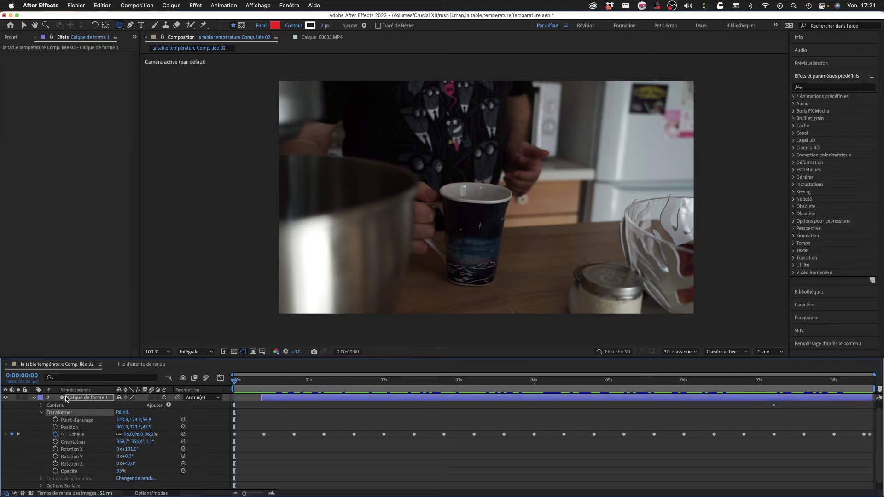
{"action": "left_click", "coordinate": [88, 400]}
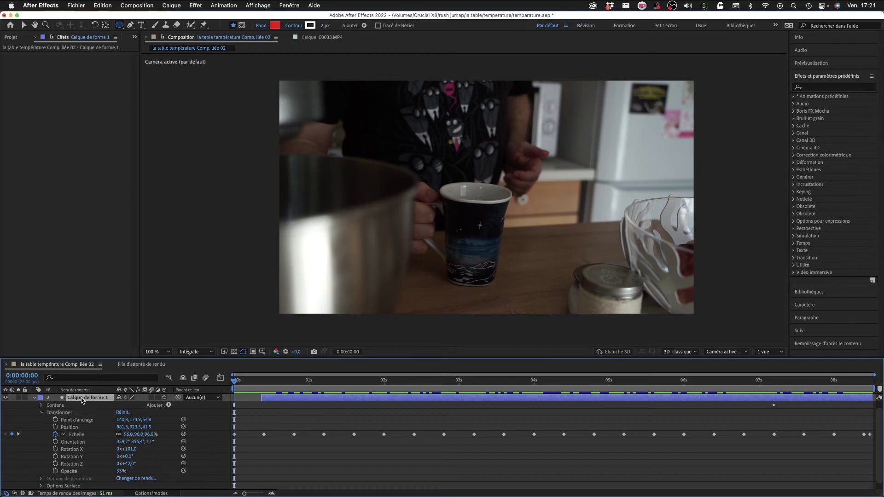
{"action": "left_click_drag", "start_coordinate": [236, 384], "coordinate": [266, 388]}
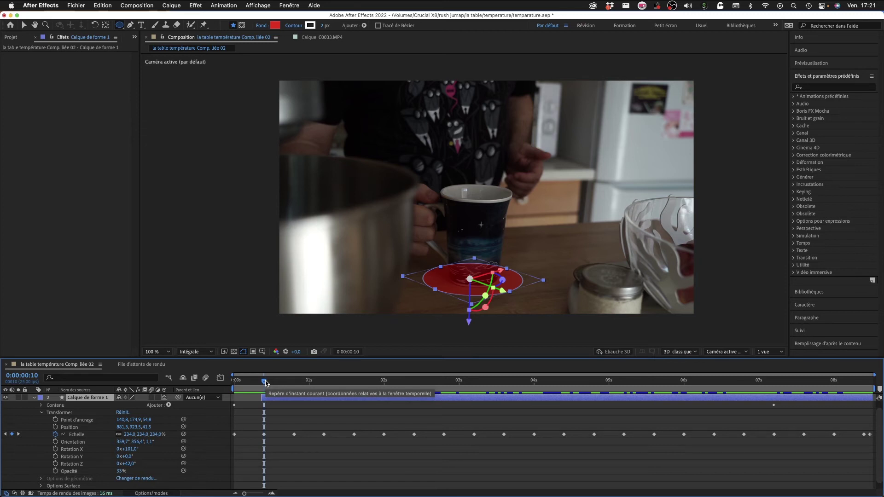
{"action": "left_click_drag", "start_coordinate": [266, 380], "coordinate": [297, 385]}
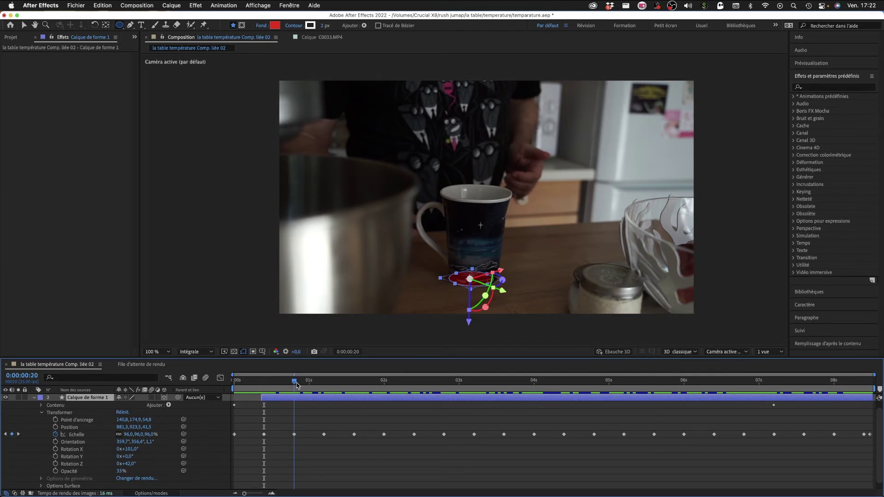
Scrub through the ellipse's remaining scale keyframes, return to 0:01:19 and collapse the Calque de forme 1 properties.
{"action": "left_click_drag", "start_coordinate": [297, 385], "coordinate": [645, 383]}
{"action": "left_click_drag", "start_coordinate": [594, 395], "coordinate": [265, 390]}
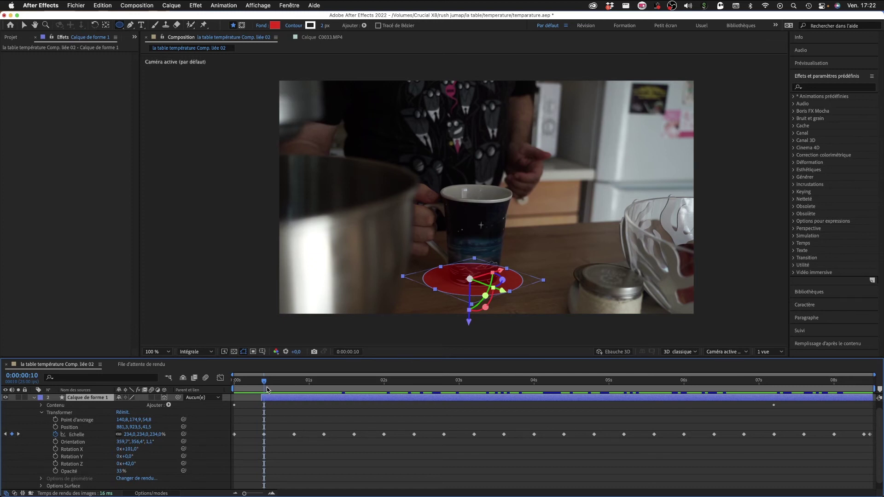
{"action": "left_click_drag", "start_coordinate": [267, 390], "coordinate": [735, 412]}
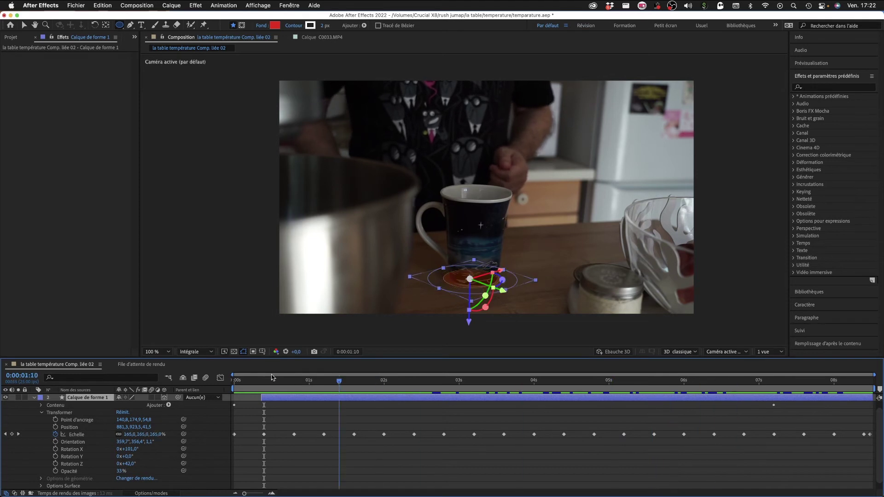
{"action": "key", "text": "Home"}
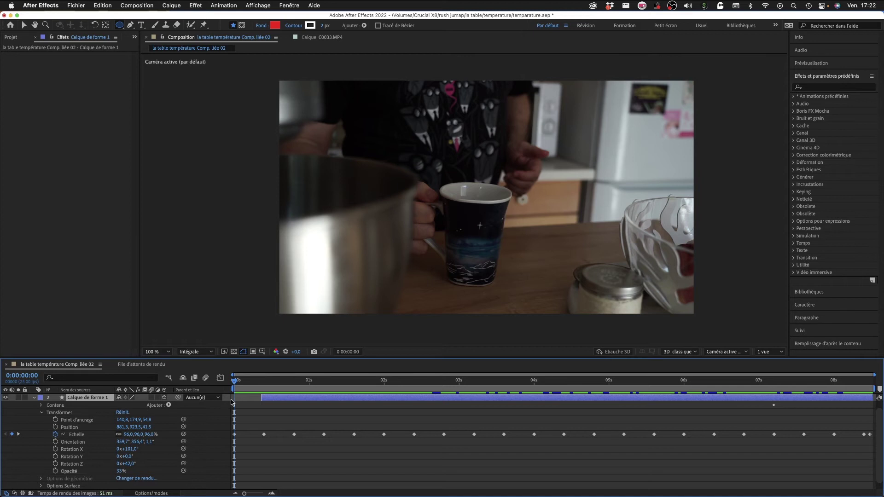
{"action": "left_click_drag", "start_coordinate": [235, 382], "coordinate": [362, 405]}
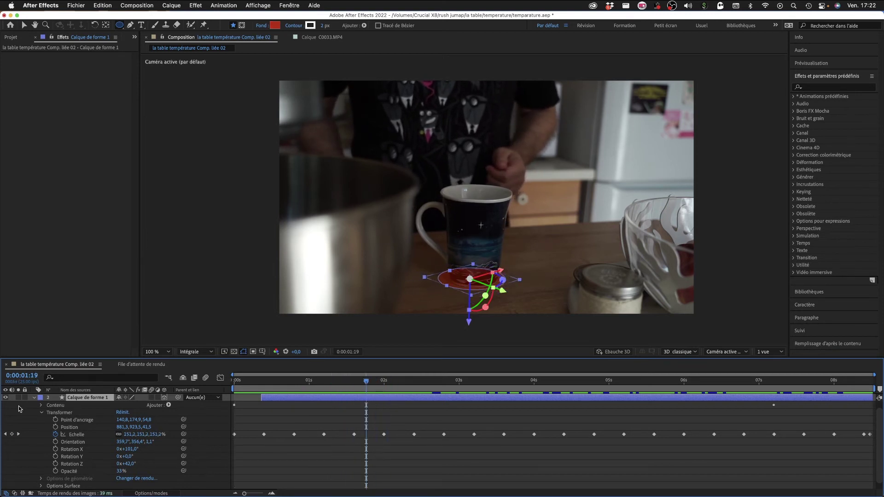
{"action": "left_click", "coordinate": [34, 399]}
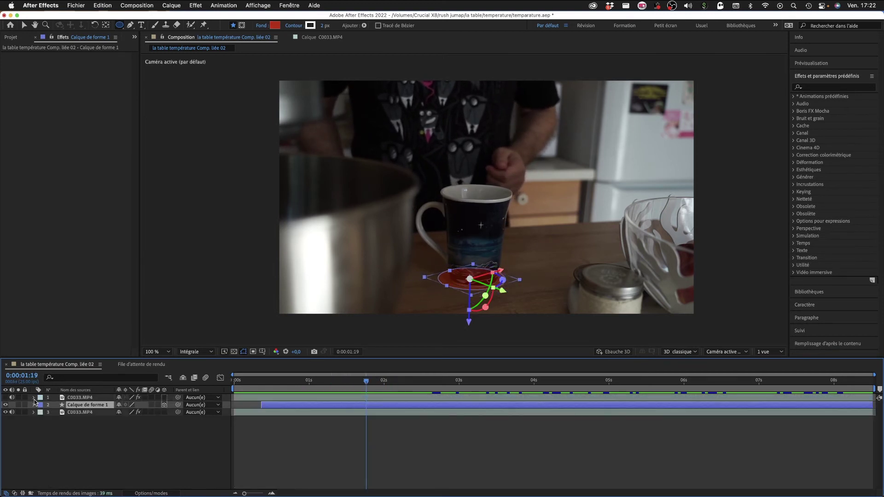
Select the bottom C0033.MP4 layer and Calque de forme 1 in turn, and move the playhead to 0:00:00:09.
{"action": "left_click", "coordinate": [84, 414]}
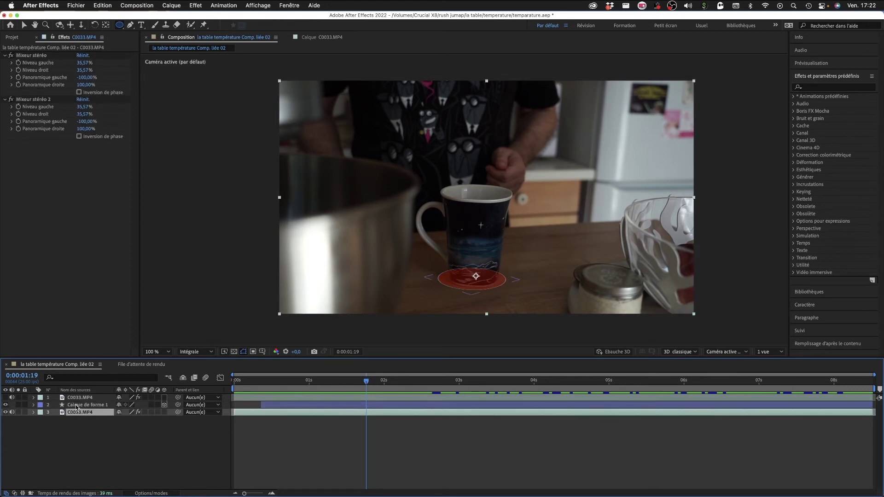
{"action": "left_click", "coordinate": [77, 406]}
{"action": "left_click_drag", "start_coordinate": [367, 385], "coordinate": [258, 375]}
{"action": "left_click", "coordinate": [443, 463]}
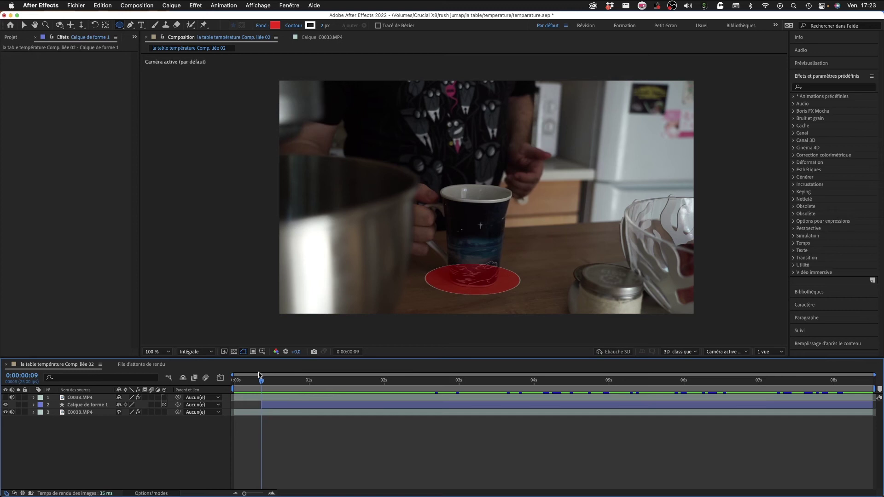
Compare the bottom and top C0033.MP4 layers, and reveal and select Masque 1 on the top one.
{"action": "left_click", "coordinate": [76, 412]}
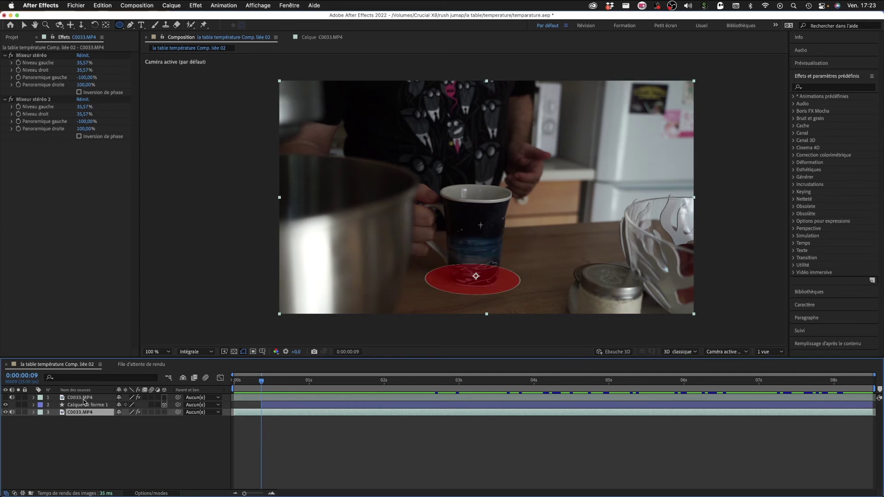
{"action": "left_click", "coordinate": [87, 398]}
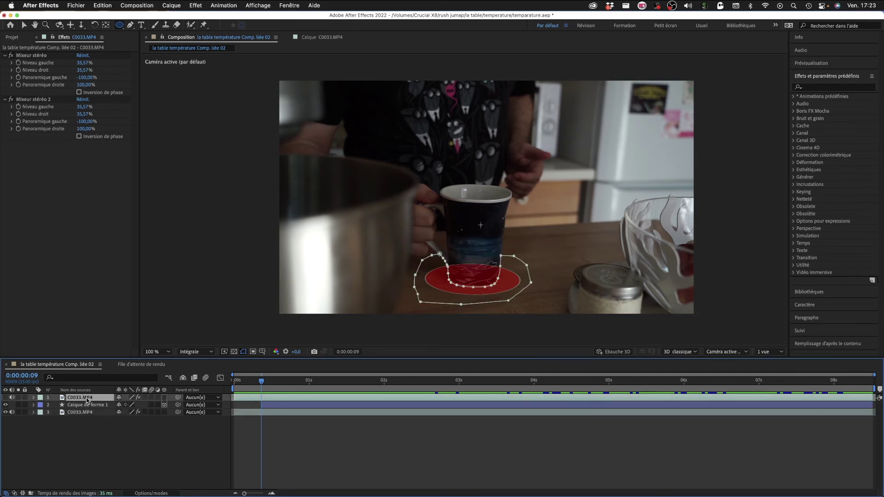
{"action": "mouse_move", "coordinate": [85, 402]}
{"action": "left_mouse_down"}
{"action": "mouse_move", "coordinate": [83, 411]}
{"action": "mouse_move", "coordinate": [83, 396]}
{"action": "left_mouse_up"}
{"action": "left_click", "coordinate": [33, 398]}
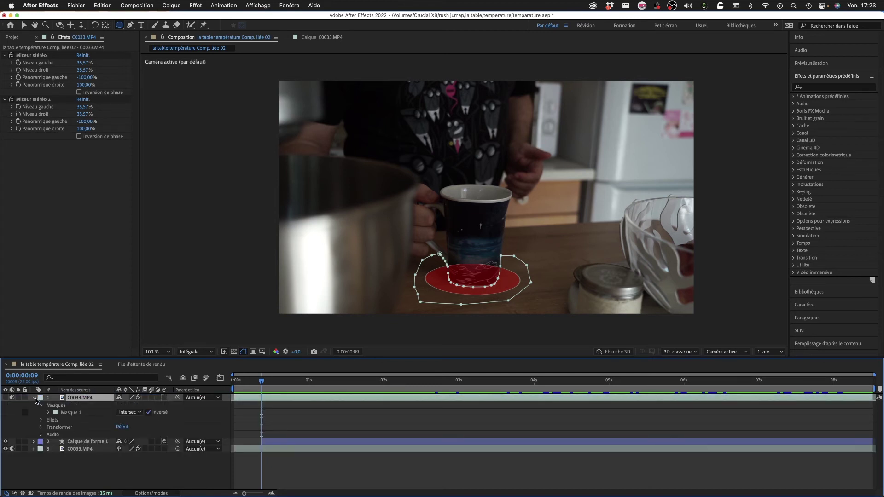
{"action": "left_click", "coordinate": [67, 413]}
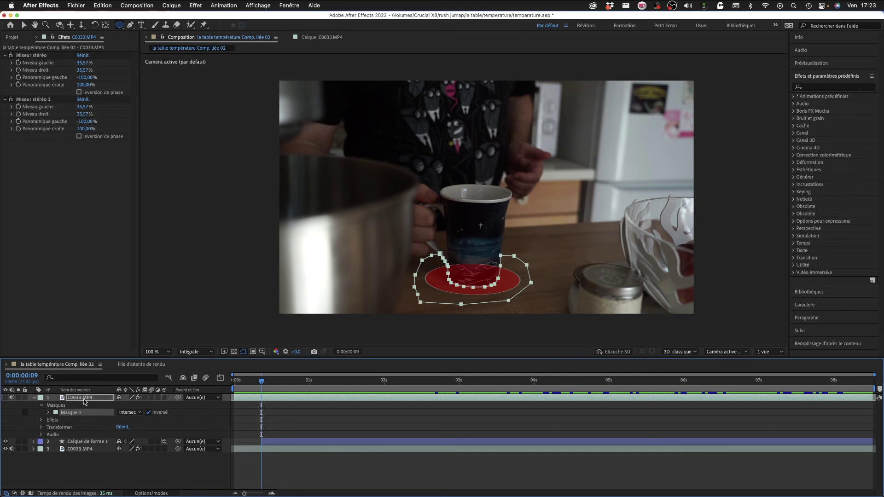
Select the top C0033.MP4 layer and activate the Pen tool to point out the mask outline around the mug's base.
{"action": "left_click", "coordinate": [82, 399]}
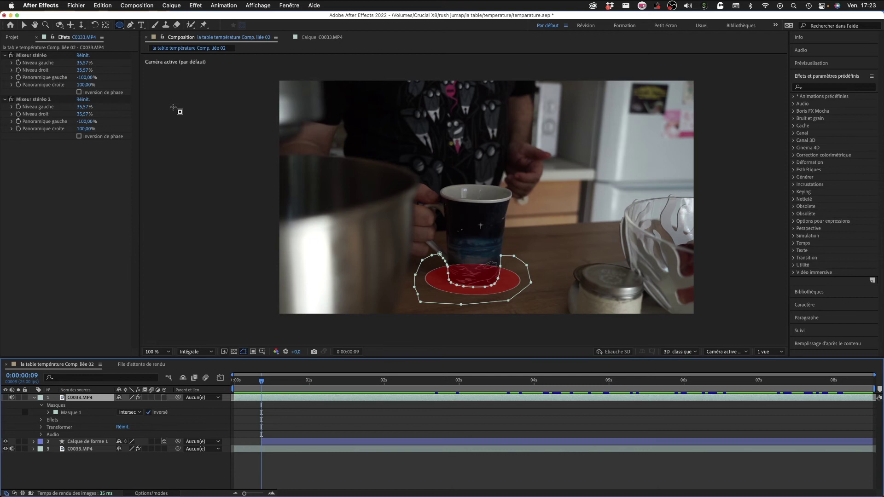
{"action": "left_click", "coordinate": [130, 26]}
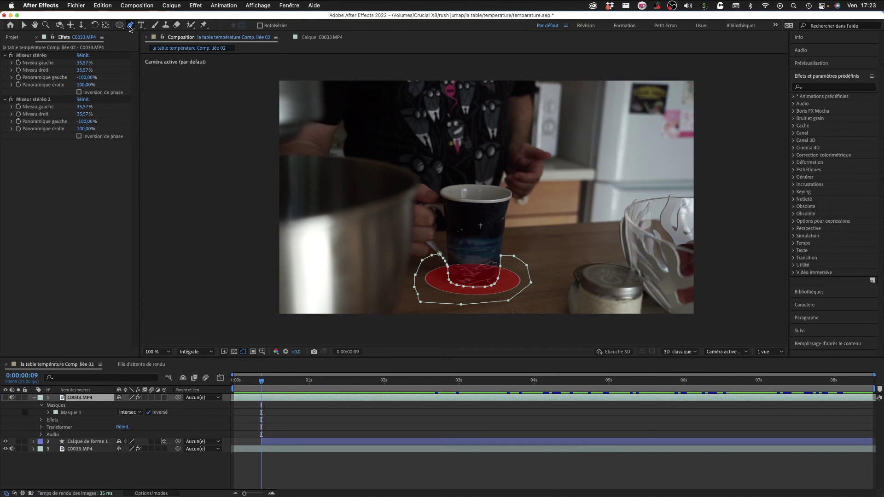
{"action": "left_click", "coordinate": [80, 400]}
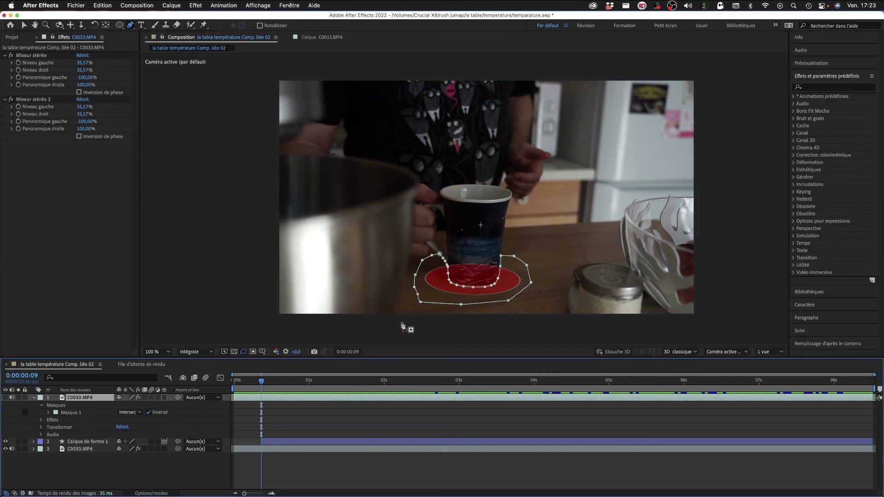
{"action": "left_click", "coordinate": [459, 303]}
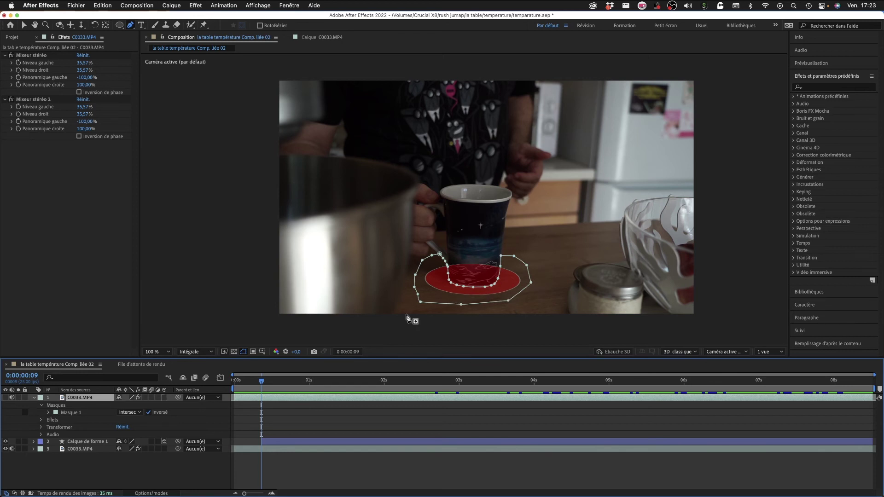
Review the properties and mode options of Masque 1, and collapse the top C0033.MP4 layer.
{"action": "left_click", "coordinate": [49, 413]}
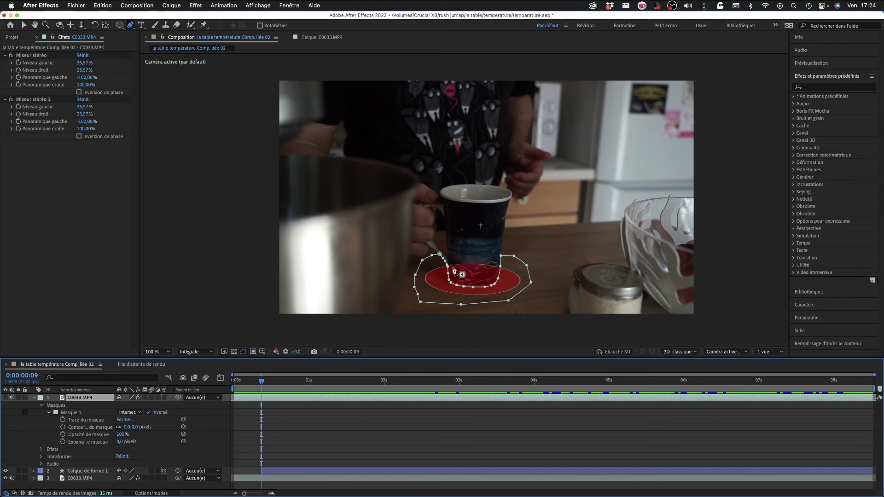
{"action": "left_click", "coordinate": [133, 414]}
{"action": "left_click", "coordinate": [133, 414]}
{"action": "left_click", "coordinate": [34, 398]}
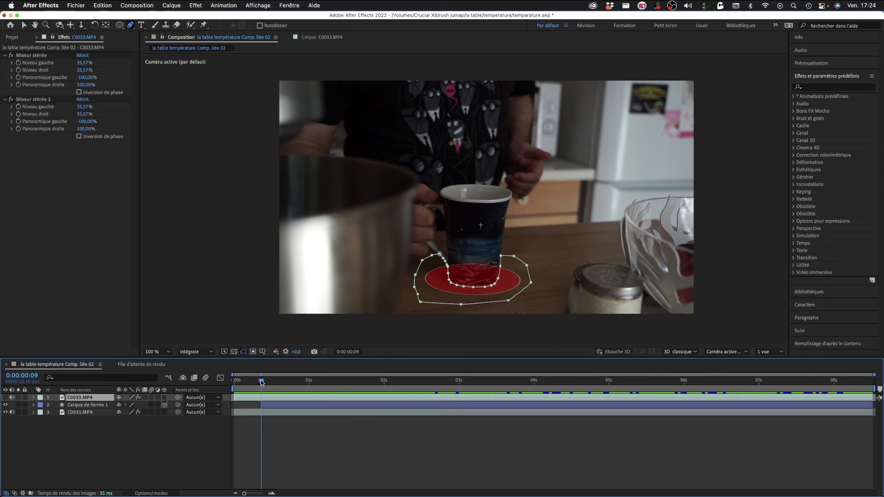
Preview the composition from 0:00:00:09 to check the ellipse's animation under the mug.
{"action": "key", "text": "space"}
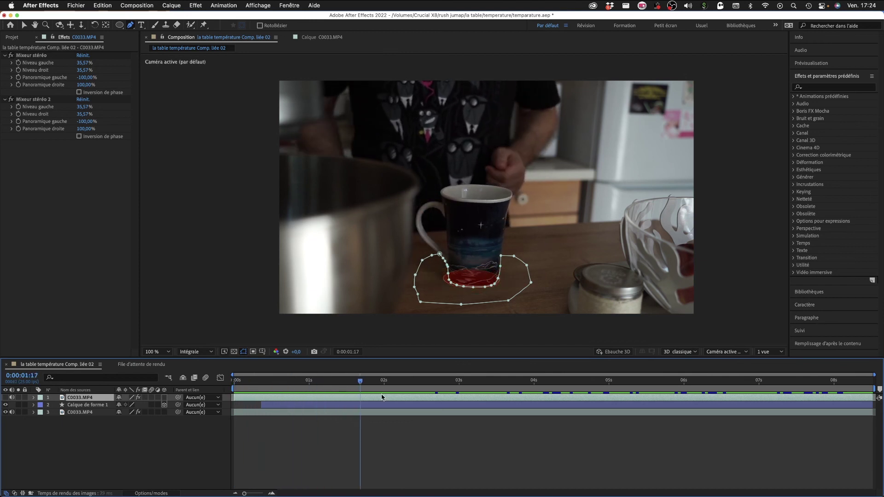
{"action": "key", "text": "space"}
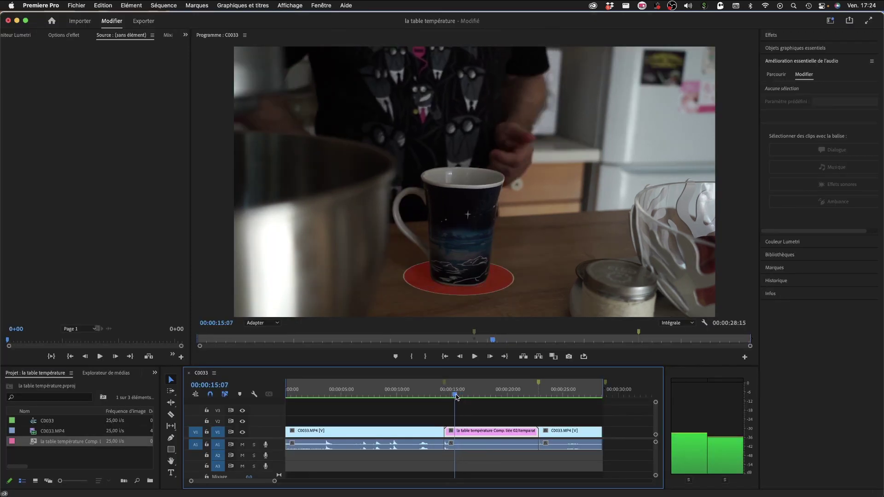
Switch to Premiere Pro and scrub the C0033 sequence from the first clip into the linked composition, stopping at 00:00:18:05.
{"action": "left_click_drag", "start_coordinate": [454, 396], "coordinate": [498, 396]}
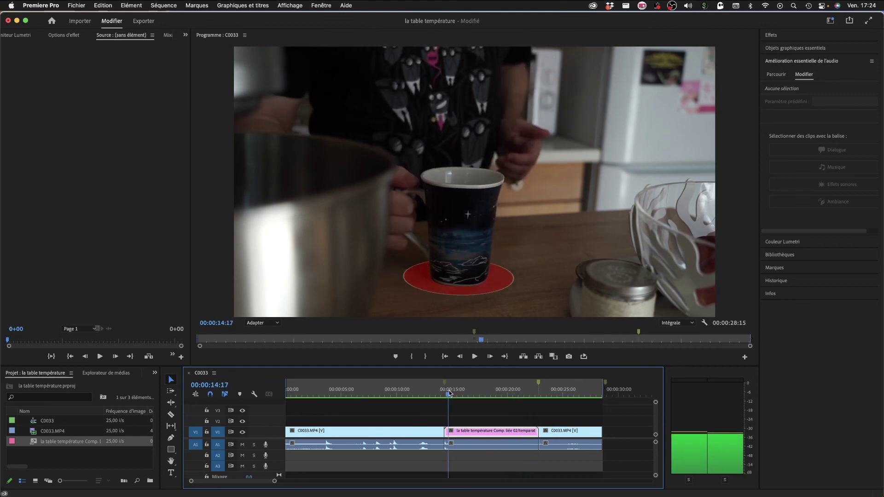
{"action": "left_click", "coordinate": [350, 433]}
{"action": "left_click", "coordinate": [336, 394]}
{"action": "left_click_drag", "start_coordinate": [338, 380], "coordinate": [489, 387]}
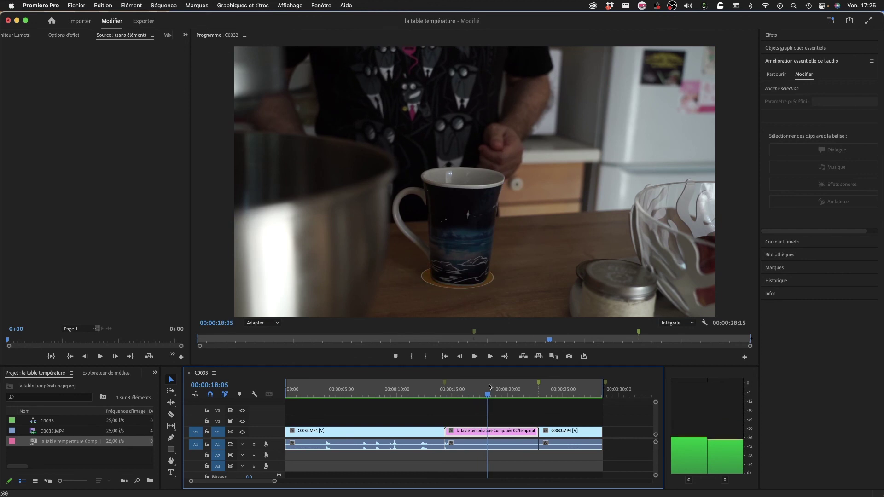